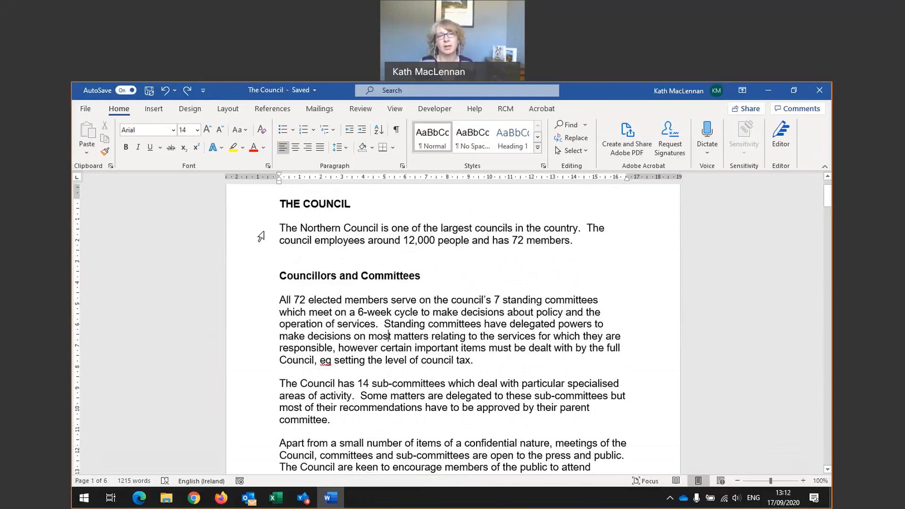
# Select the body text from "The Northern Council" to the end of Budget 2016/17 and choose the three-column preset in the detailed column settings
pyautogui.moveTo(281, 227); pyautogui.dragTo(424, 373)
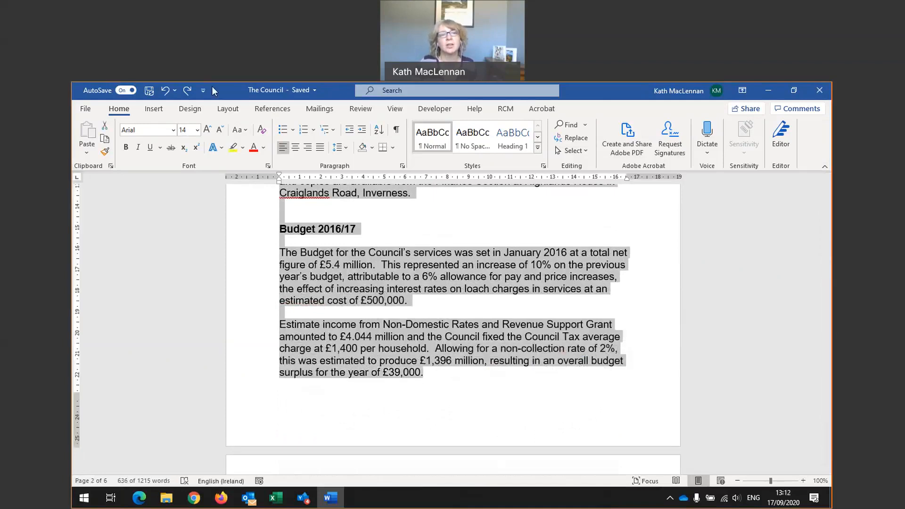
pyautogui.click(228, 109)
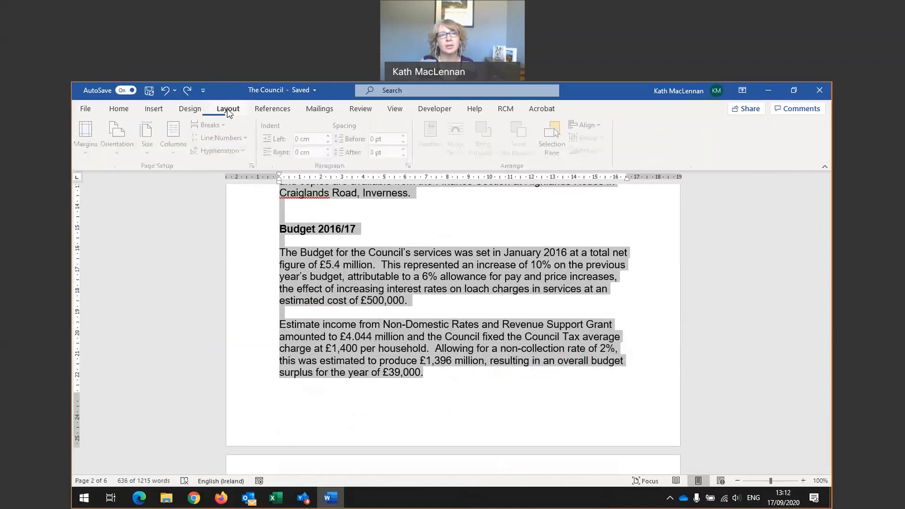
pyautogui.click(177, 154)
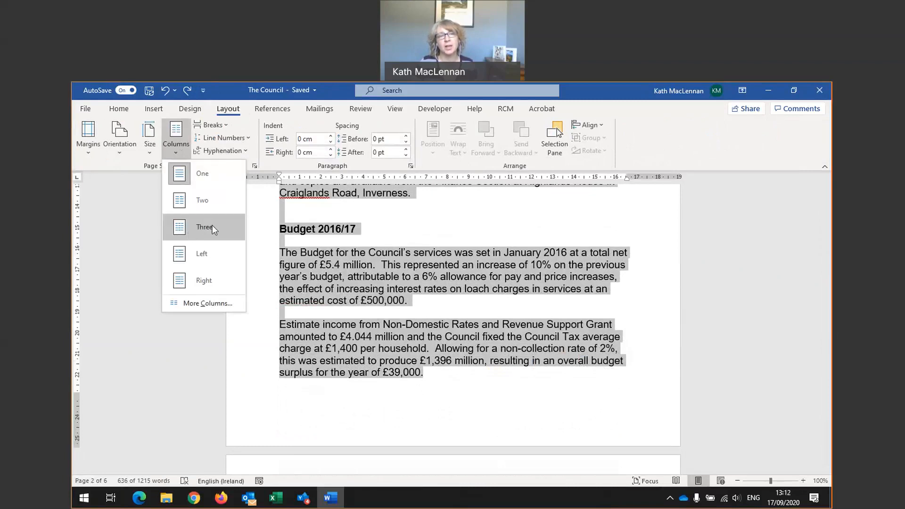
pyautogui.click(207, 304)
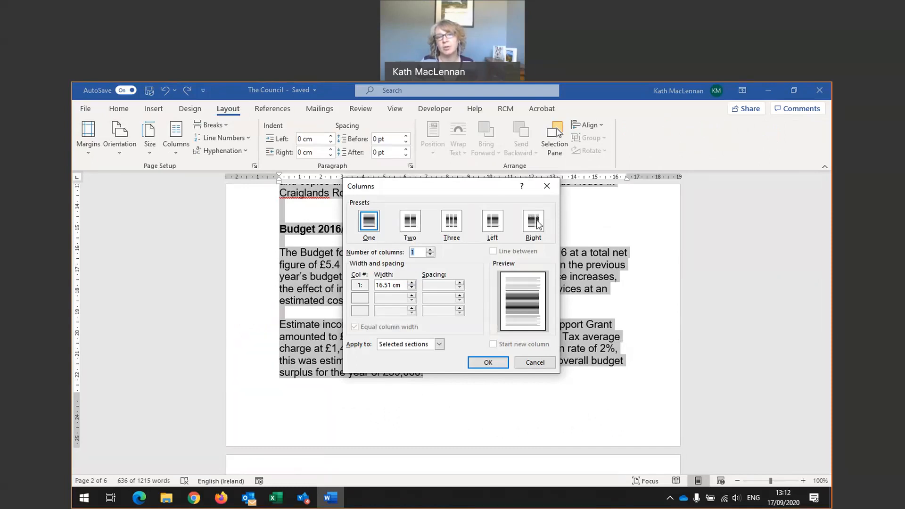
pyautogui.click(453, 222)
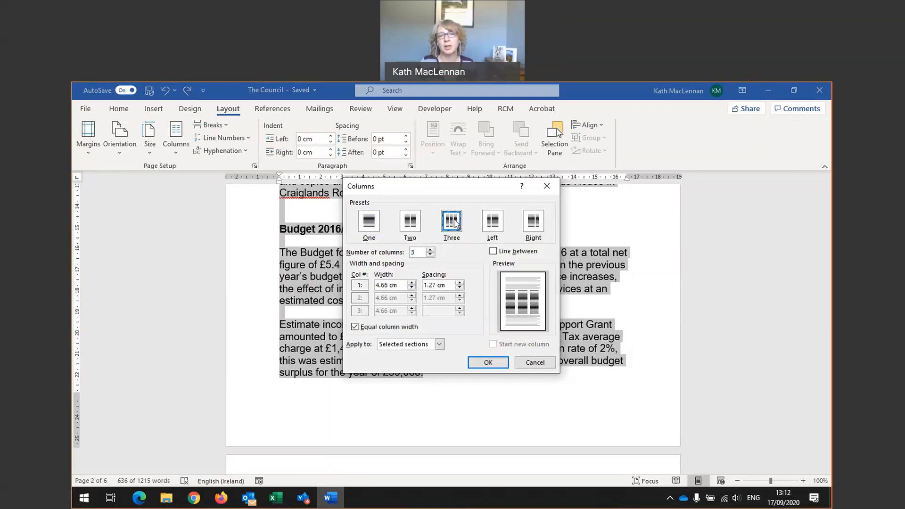
# Set the spacing between the three equal-width columns to 0.6 cm
pyautogui.click(412, 283)
pyautogui.click(460, 288)
pyautogui.click(459, 289)
pyautogui.click(460, 288)
pyautogui.click(459, 288)
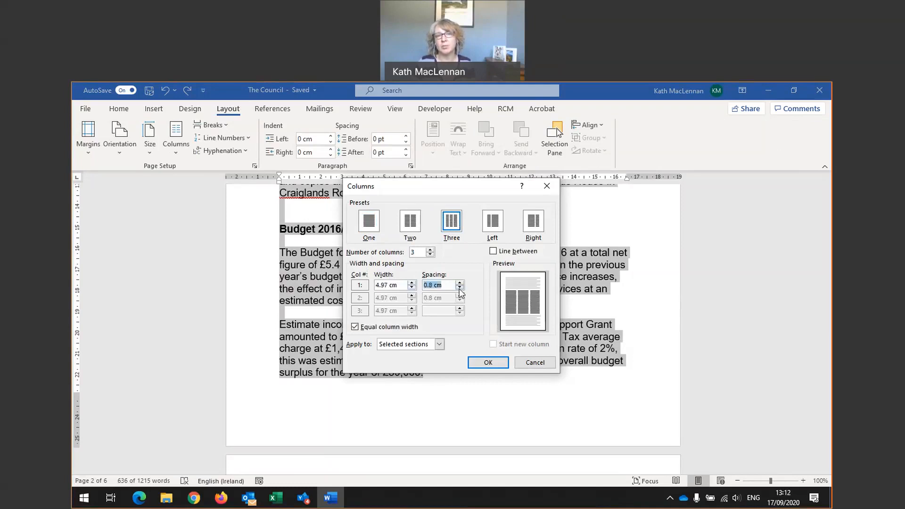
pyautogui.click(460, 288)
pyautogui.click(460, 288)
pyautogui.click(459, 283)
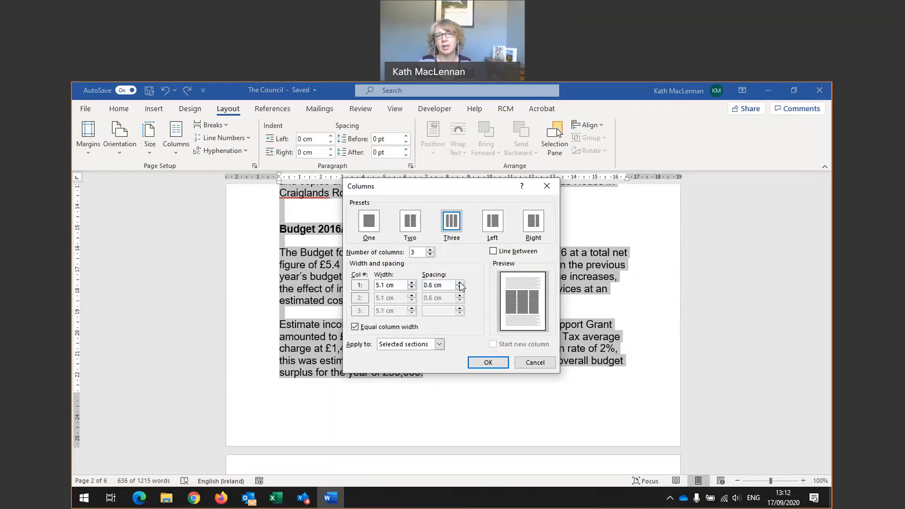
pyautogui.click(460, 284)
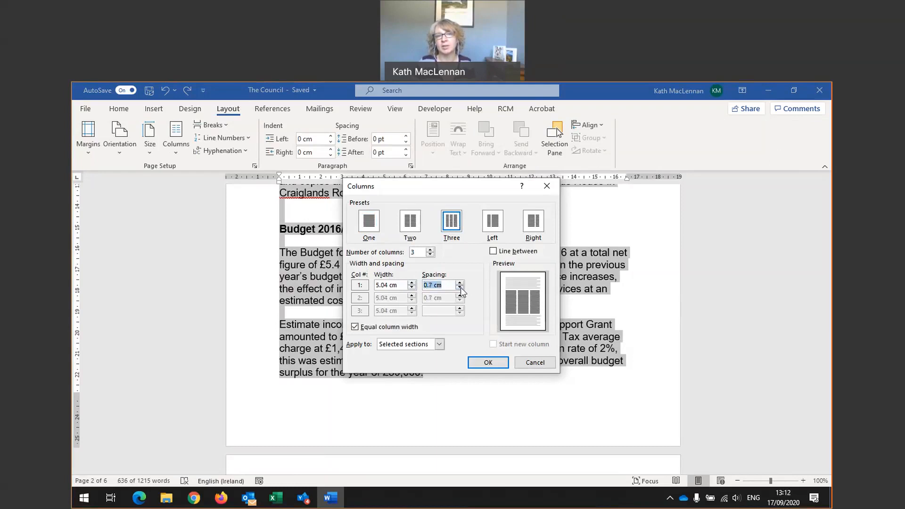
pyautogui.click(460, 288)
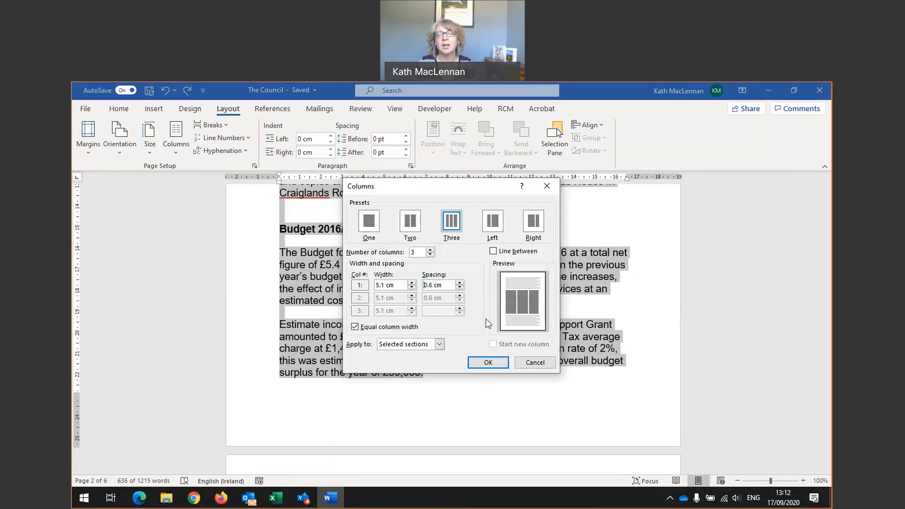
# Add a line between the columns and apply the column layout to the selected sections
pyautogui.click(493, 252)
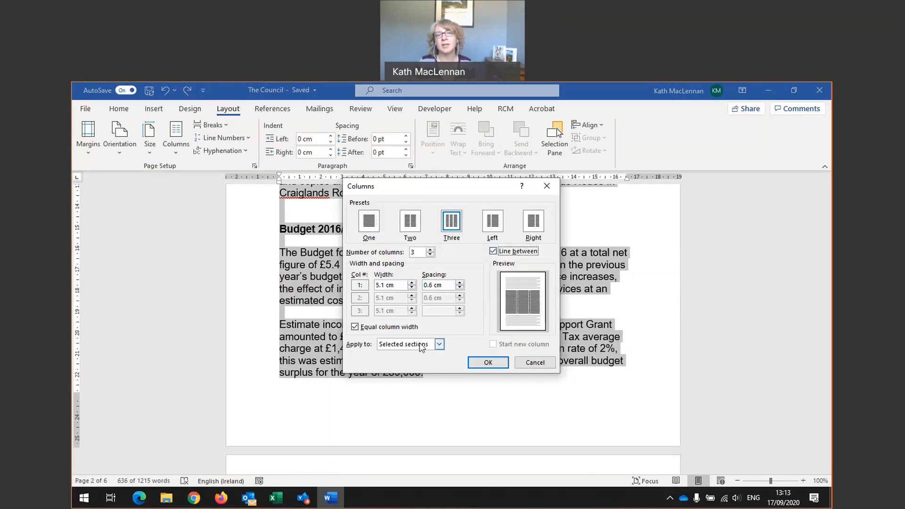
pyautogui.click(439, 344)
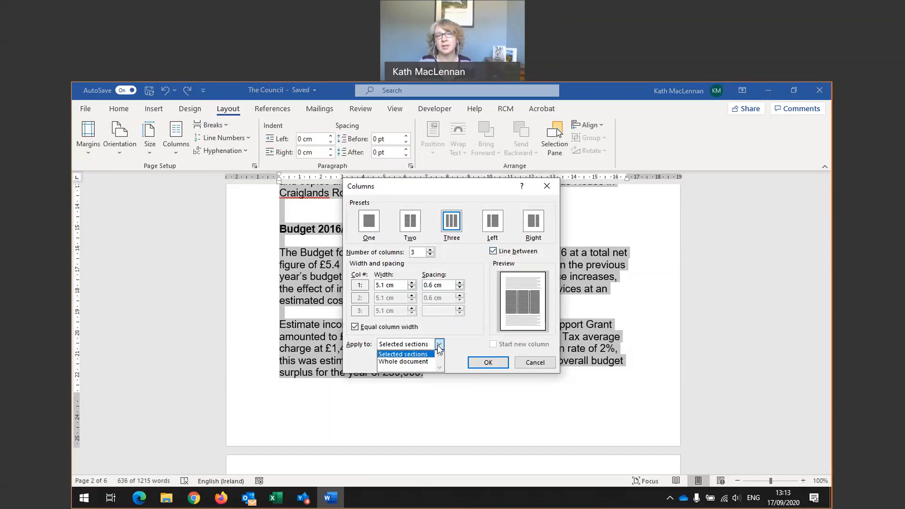
pyautogui.click(407, 356)
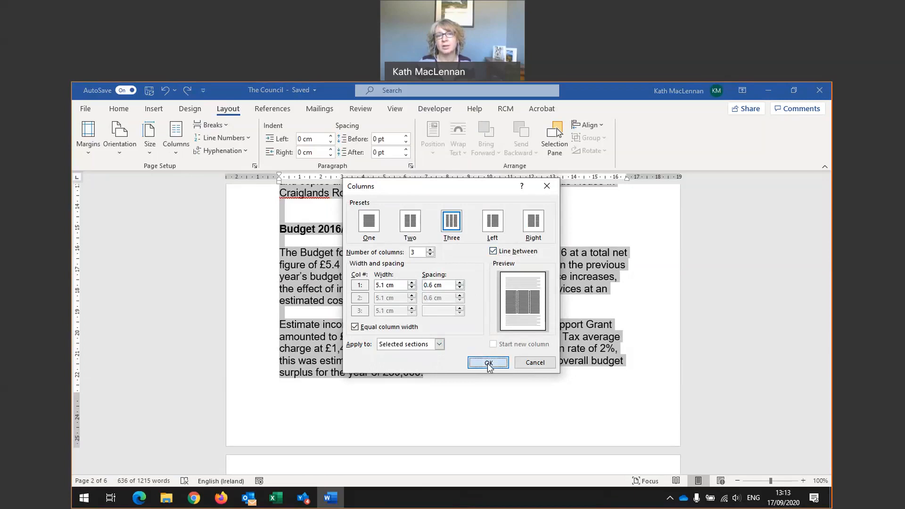
pyautogui.click(488, 363)
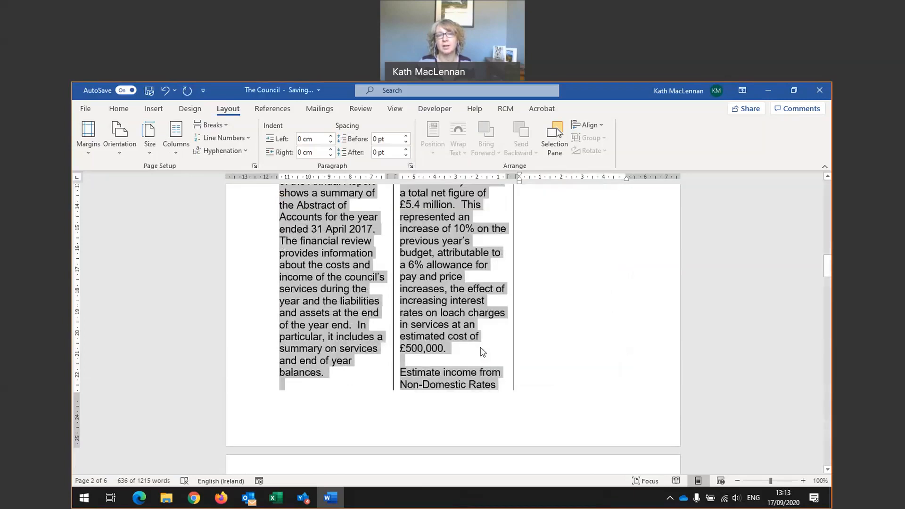
# Check the three-column layout on the first pages and undo the column formatting
pyautogui.scroll(5, 481, 352)
pyautogui.click(472, 347)
pyautogui.scroll(5, 471, 346)
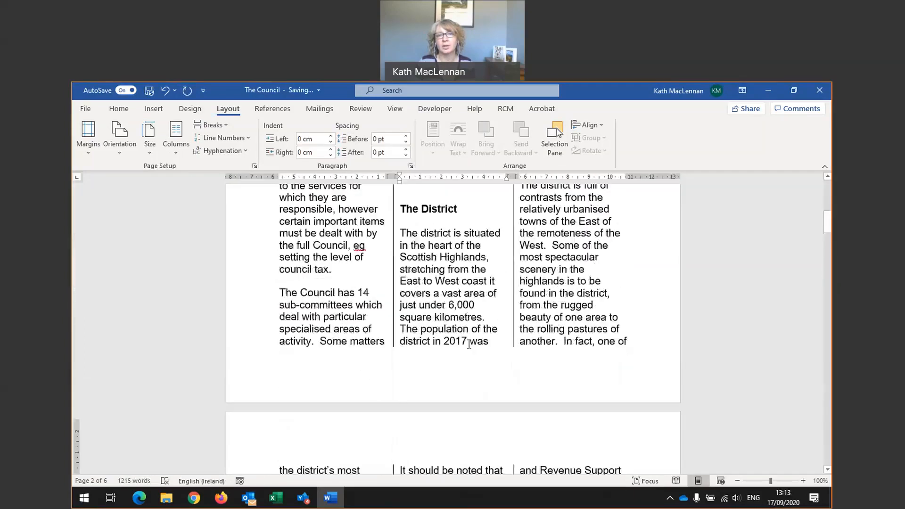
pyautogui.scroll(7, 469, 344)
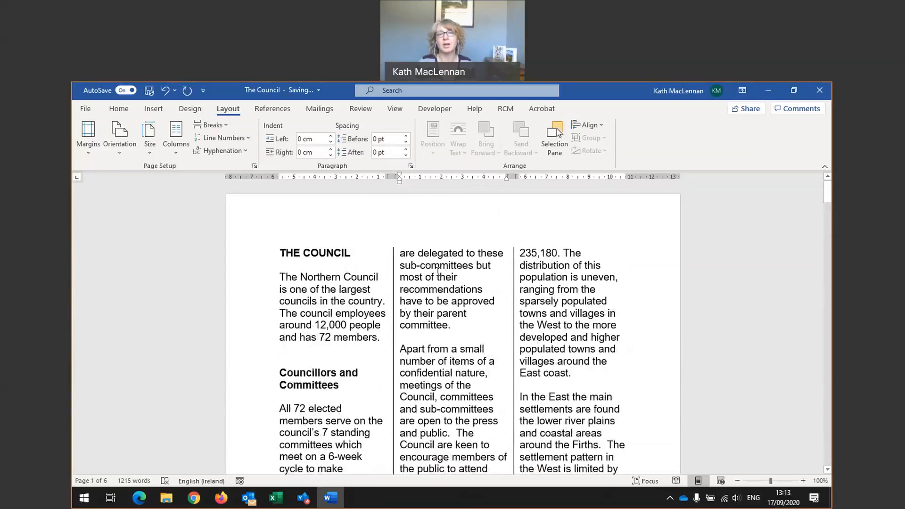
pyautogui.scroll(-6, 443, 314)
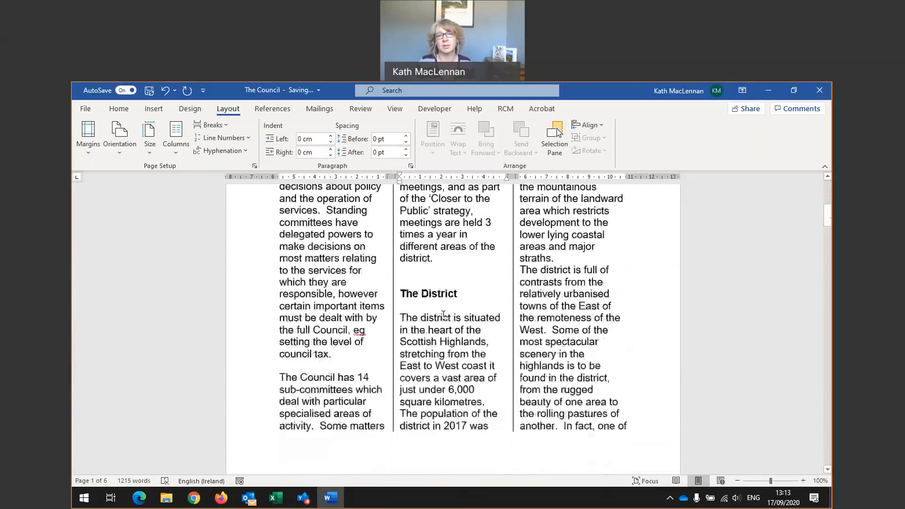
pyautogui.scroll(-3, 443, 315)
pyautogui.scroll(7, 442, 314)
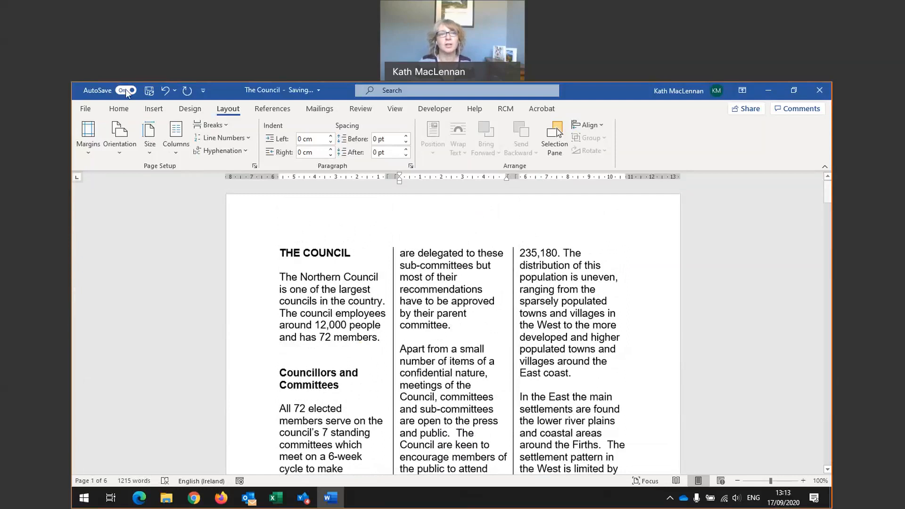
pyautogui.click(166, 90)
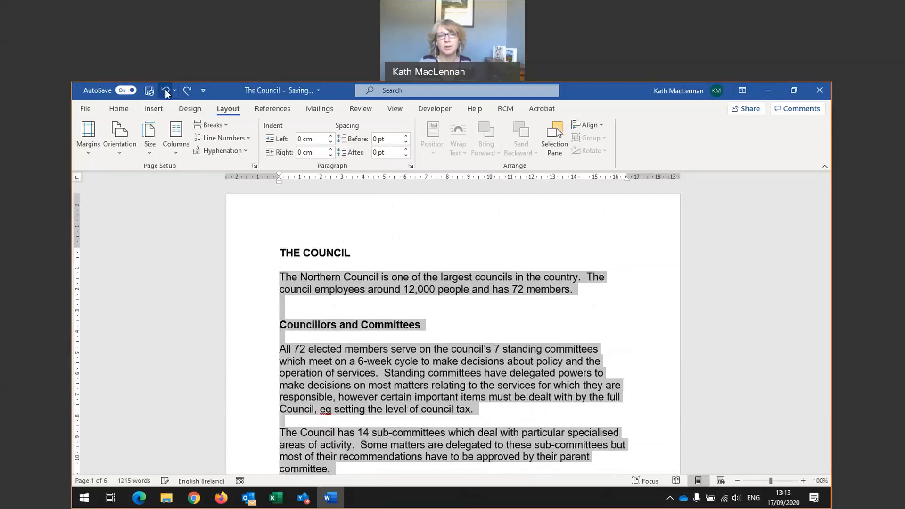
# Centre the title "THE COUNCIL" at the start of the document
pyautogui.click(390, 286)
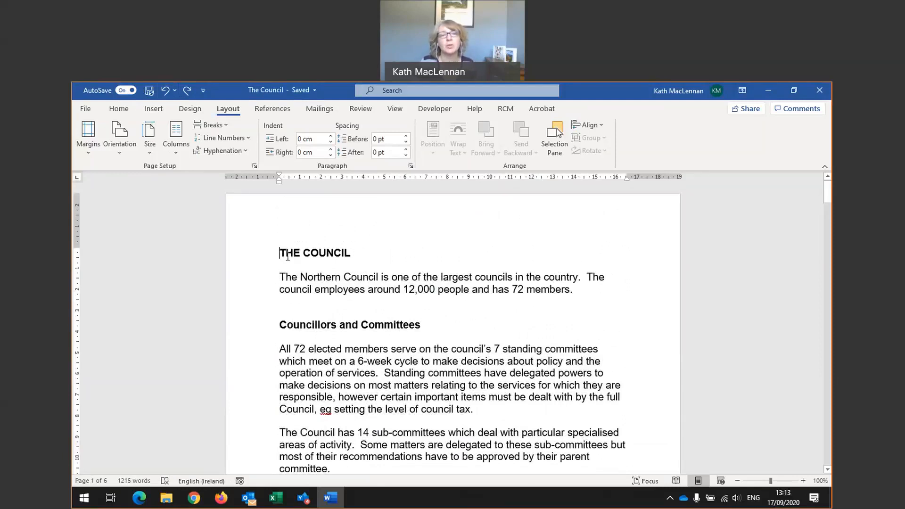
pyautogui.click(119, 108)
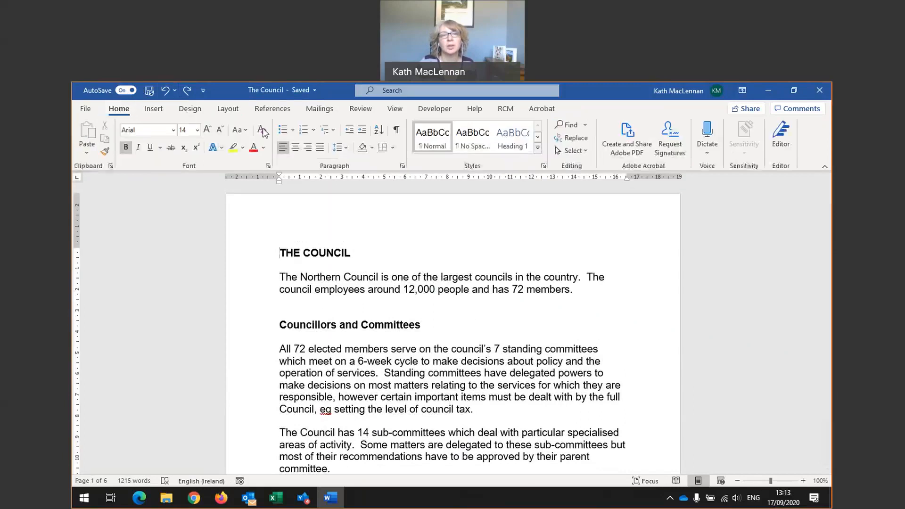
pyautogui.click(296, 149)
# Format the text from "The Northern Council" to the end of Budget 2016/17 in three columns, leaving out the title
pyautogui.moveTo(279, 276); pyautogui.dragTo(423, 341)
pyautogui.scroll(-8, 305, 398)
pyautogui.scroll(-6, 305, 399)
pyautogui.scroll(-10, 305, 399)
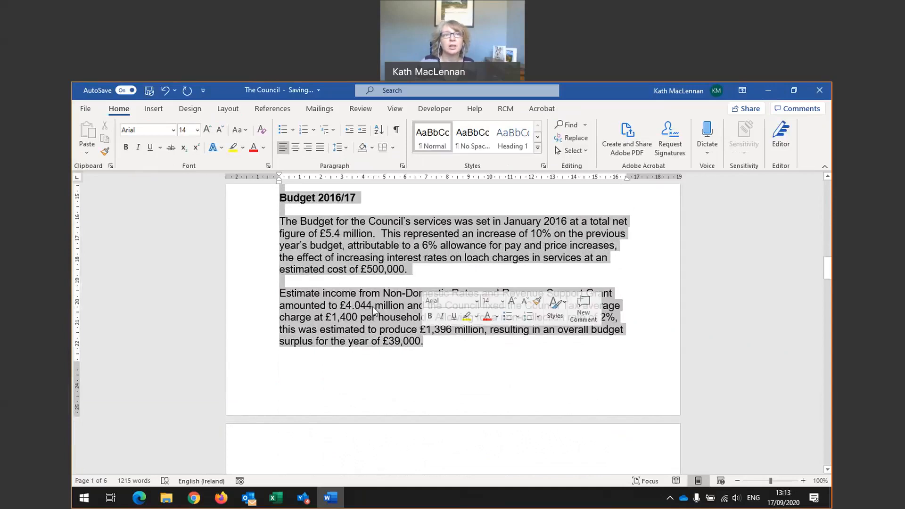
pyautogui.click(228, 111)
pyautogui.click(173, 151)
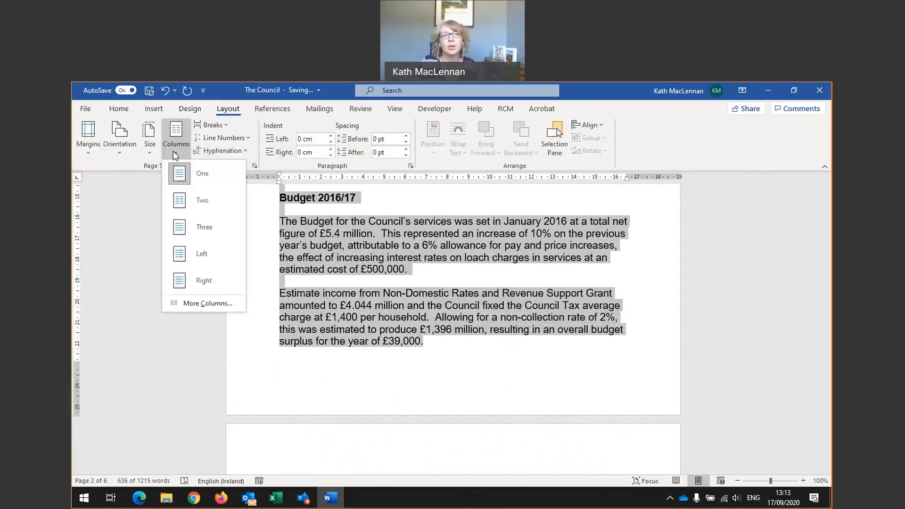
pyautogui.click(177, 228)
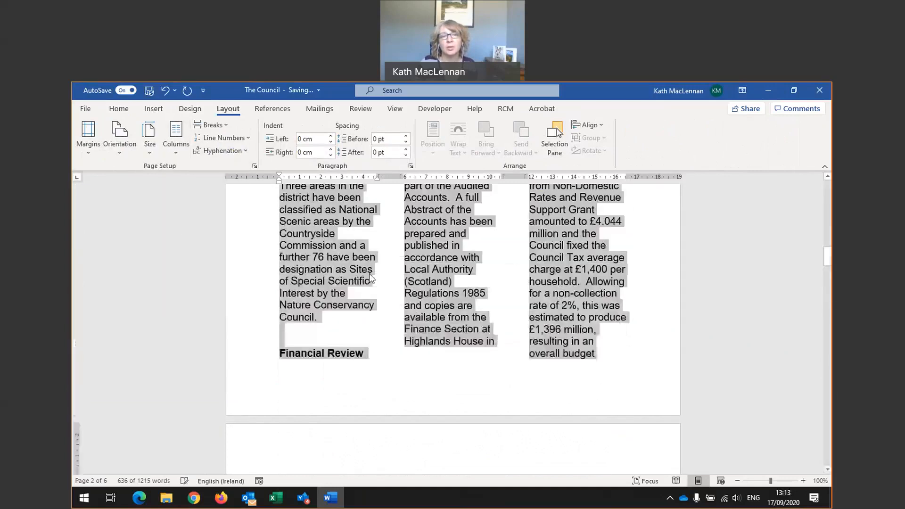
pyautogui.scroll(12, 366, 275)
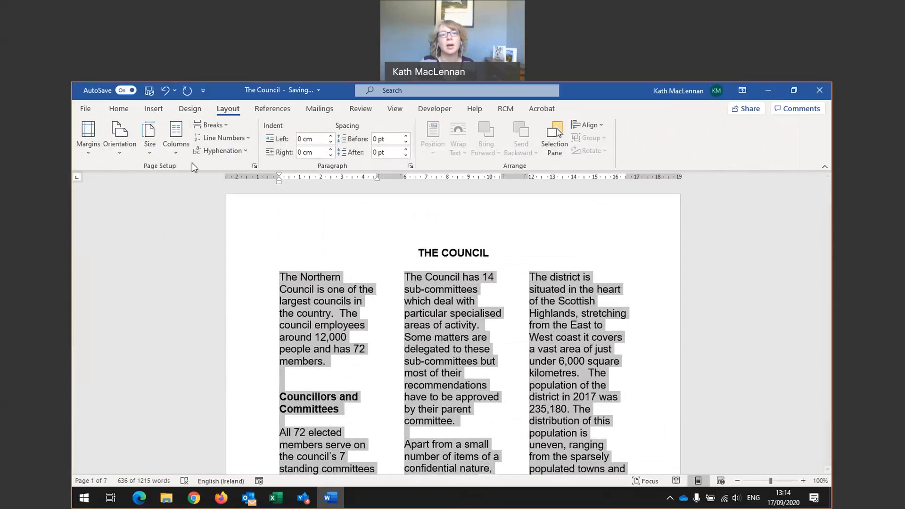
# Set the three columns to 5 cm wide with 0.75 cm spacing and a line between them
pyautogui.click(177, 154)
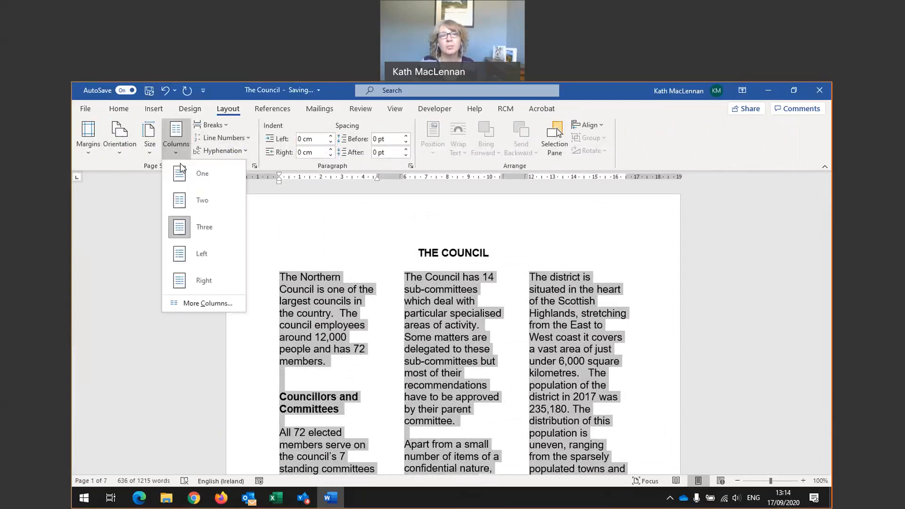
pyautogui.click(204, 302)
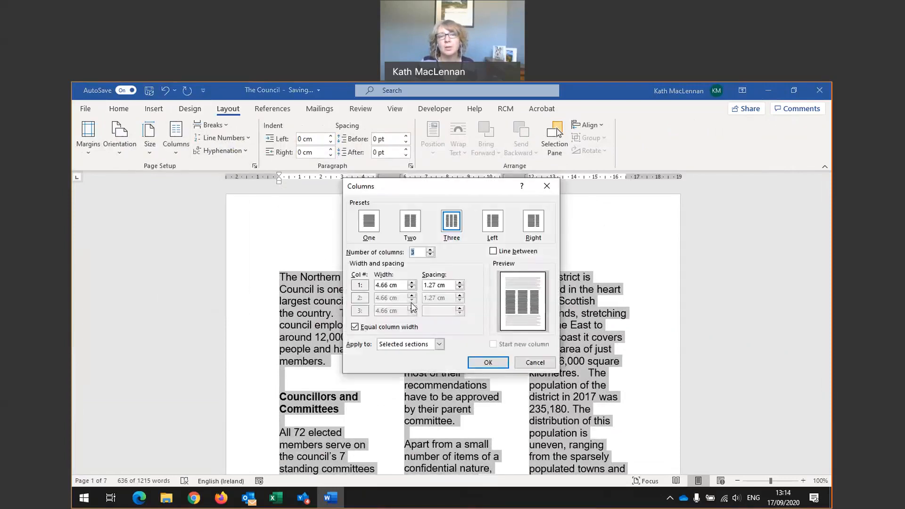
pyautogui.click(460, 287)
pyautogui.click(459, 287)
pyautogui.click(459, 287)
pyautogui.click(459, 287)
pyautogui.click(459, 287)
pyautogui.click(460, 287)
pyautogui.click(459, 287)
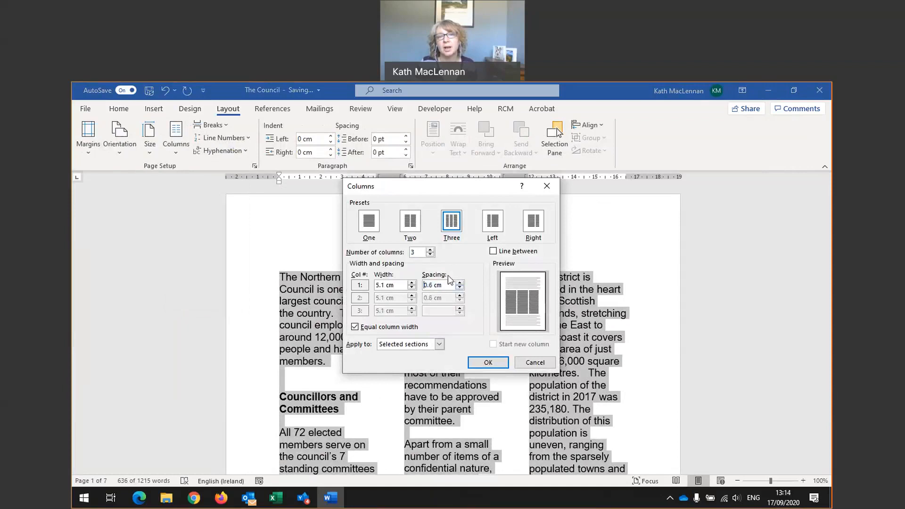
pyautogui.click(493, 253)
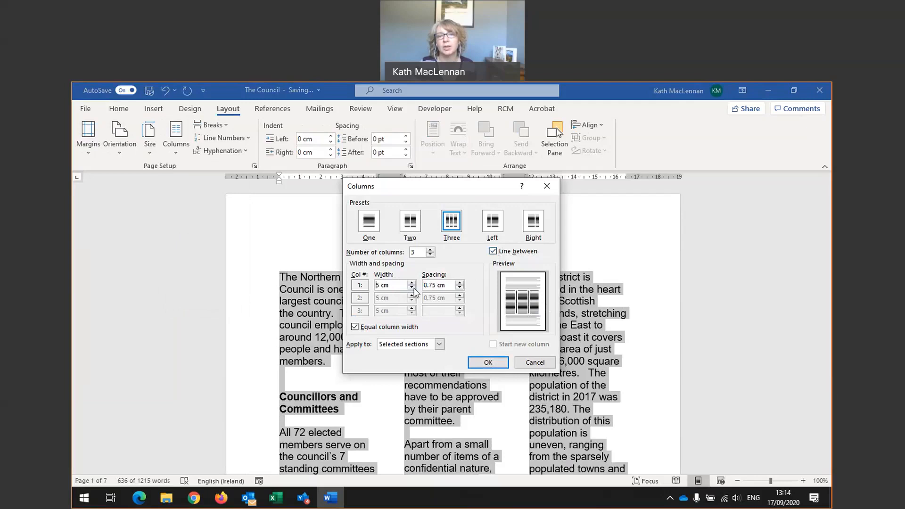
pyautogui.click(487, 362)
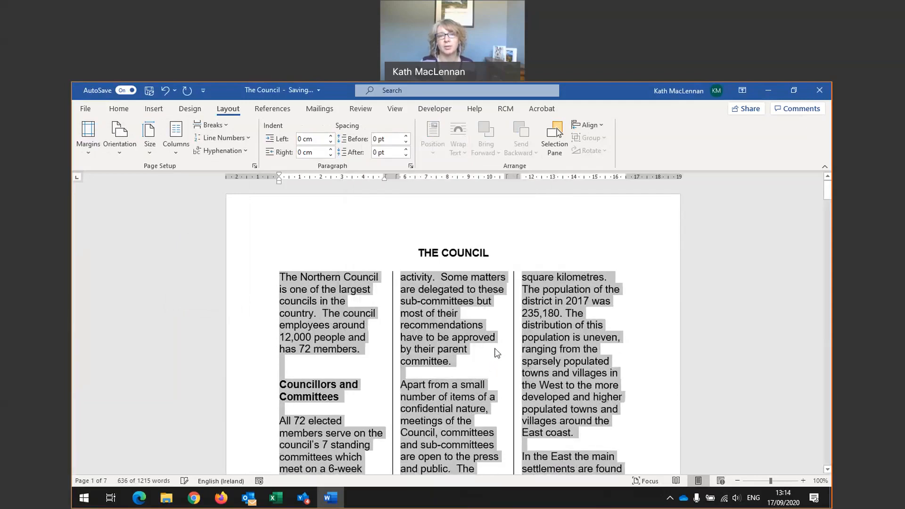
# Review how the text flows through the three columns on the first two pages
pyautogui.click(492, 349)
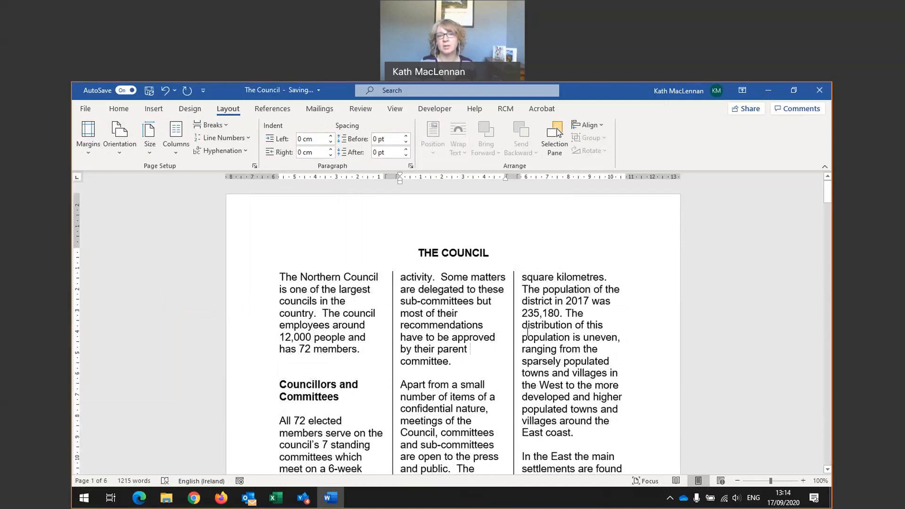
pyautogui.scroll(-15, 512, 330)
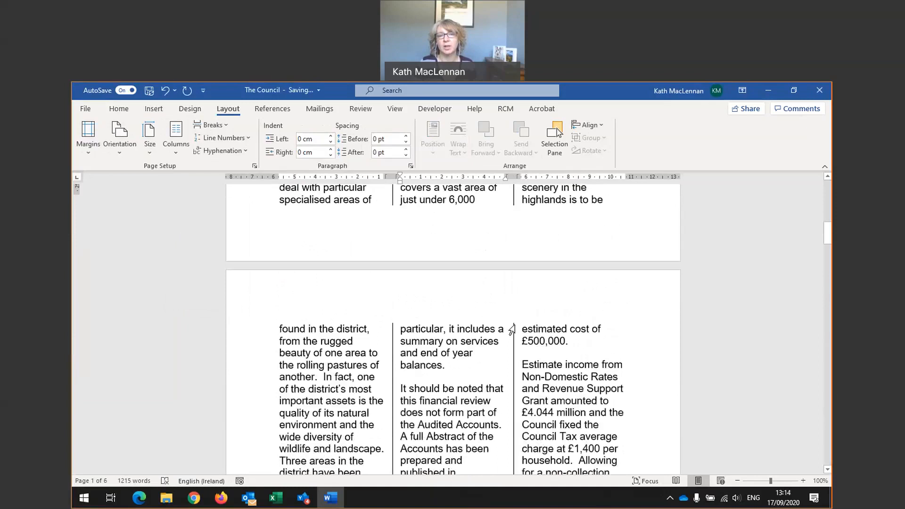
pyautogui.scroll(-13, 514, 321)
pyautogui.scroll(6, 509, 317)
pyautogui.scroll(10, 507, 316)
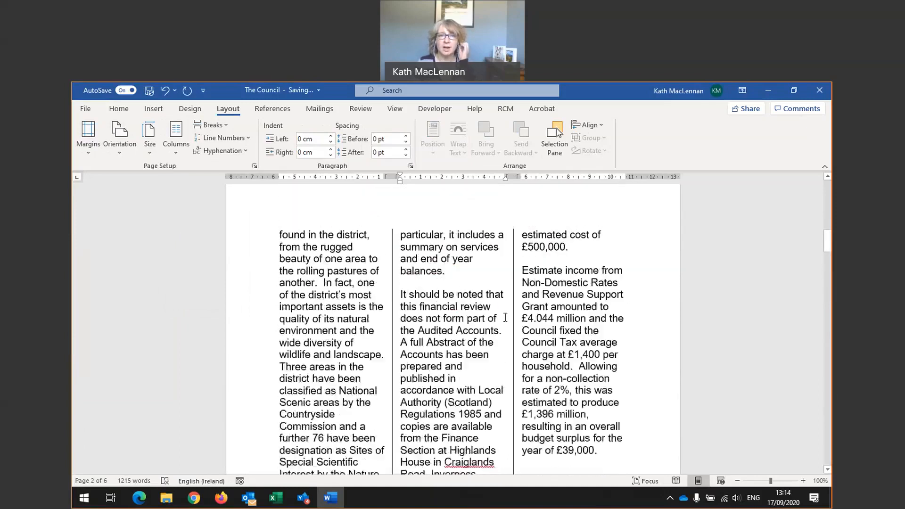
pyautogui.scroll(6, 504, 317)
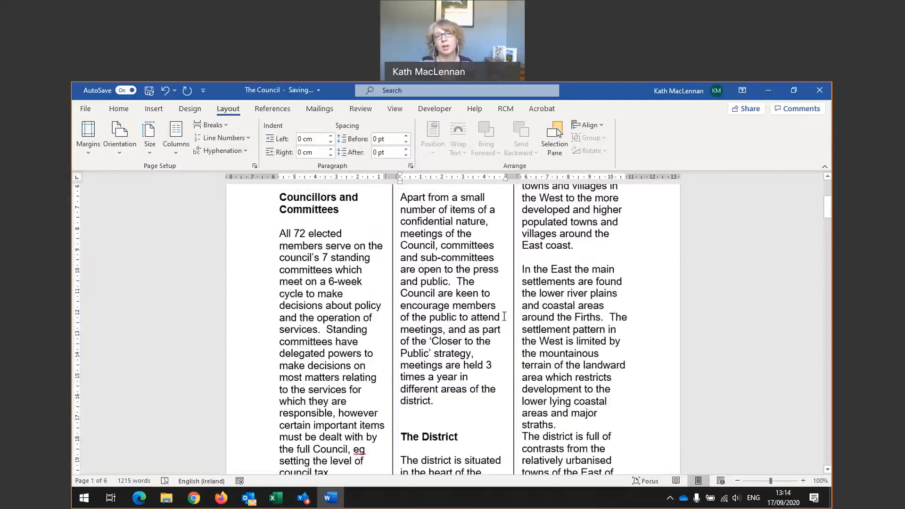
pyautogui.scroll(7, 502, 317)
# Insert a column break before the heading "The District" so that its section starts in the next column
pyautogui.scroll(-8, 502, 316)
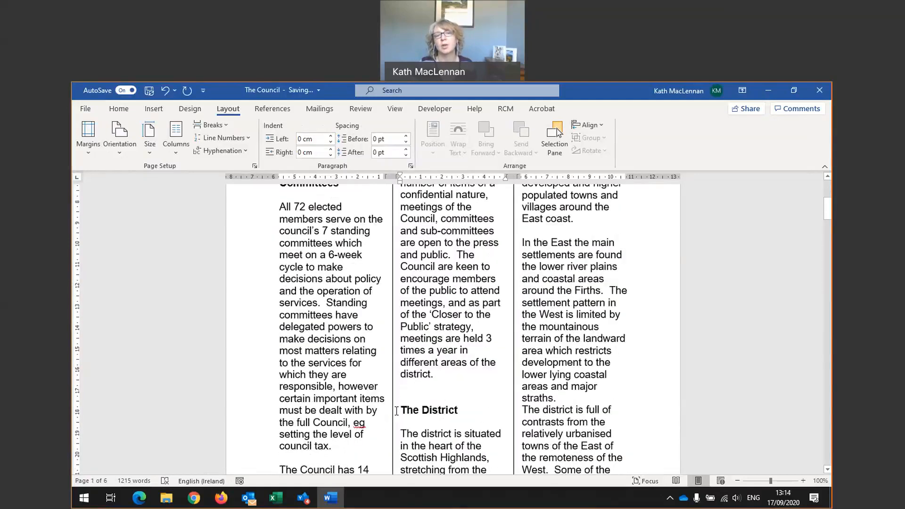
pyautogui.click(403, 410)
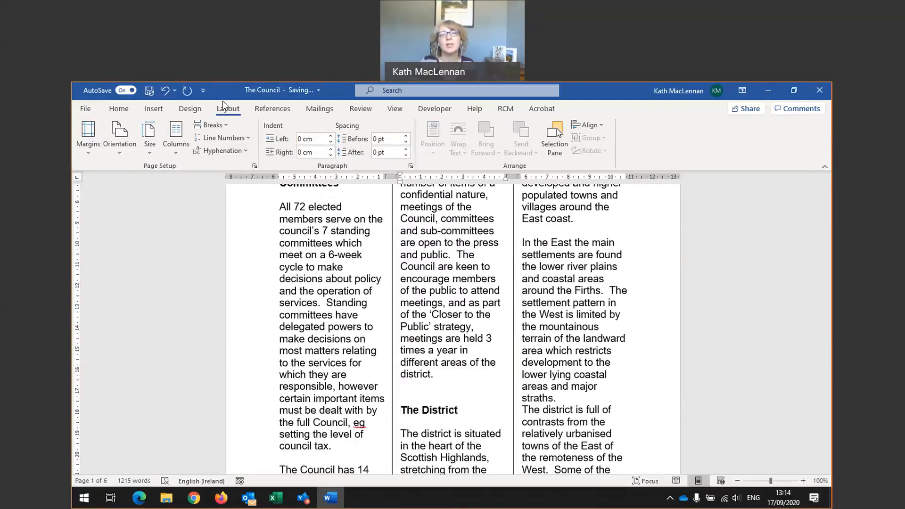
pyautogui.click(225, 126)
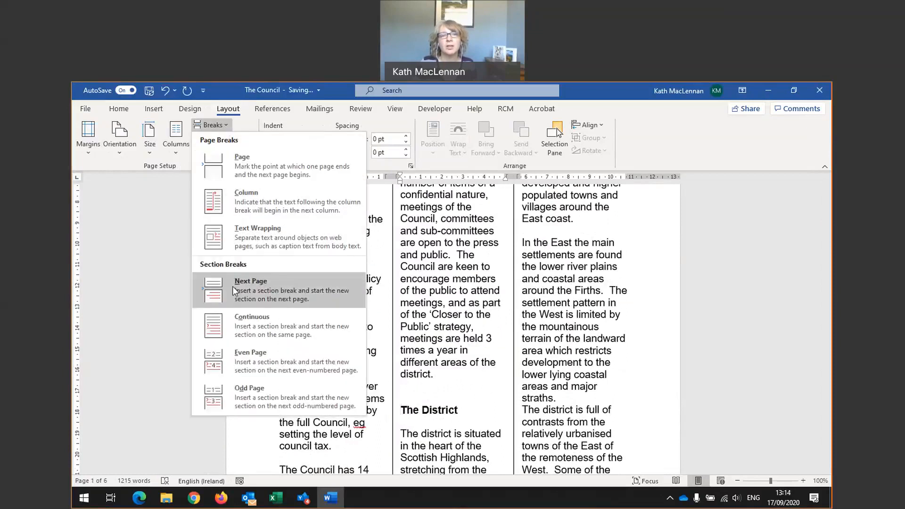
pyautogui.click(265, 201)
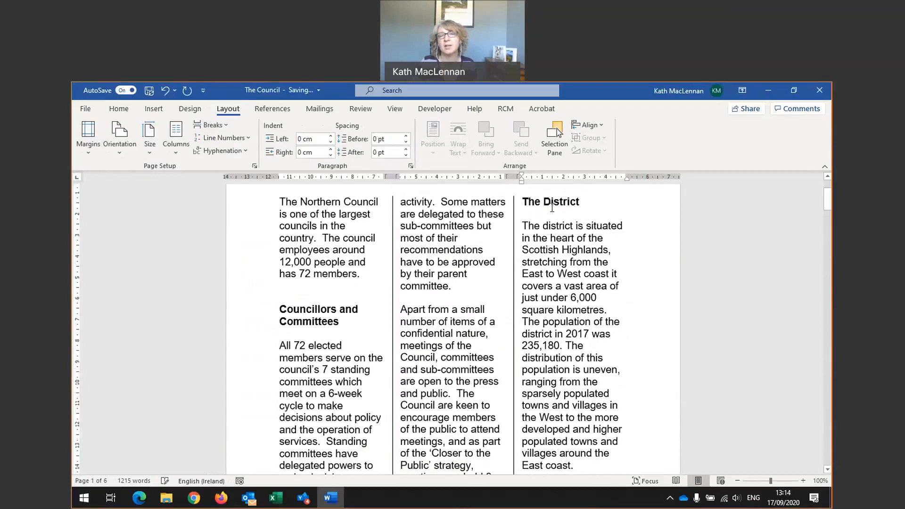
pyautogui.scroll(-5, 445, 330)
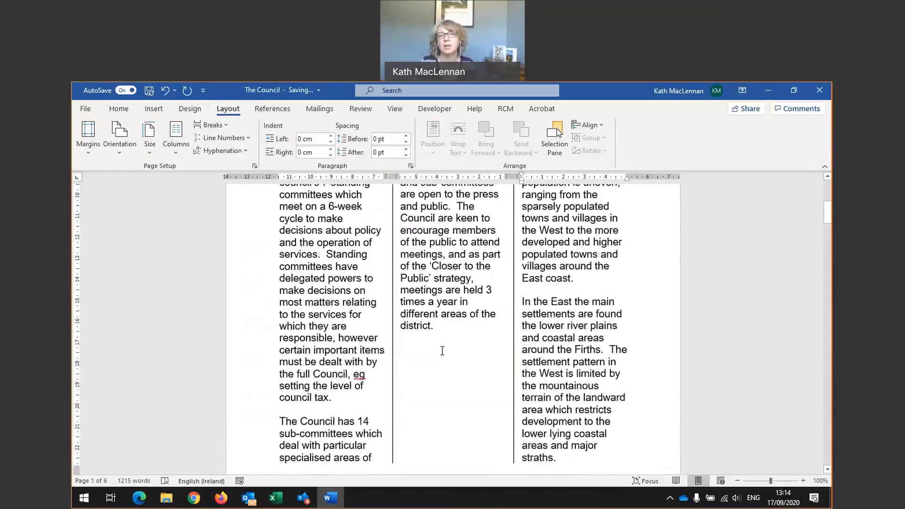
pyautogui.scroll(-4, 447, 377)
pyautogui.scroll(3, 492, 297)
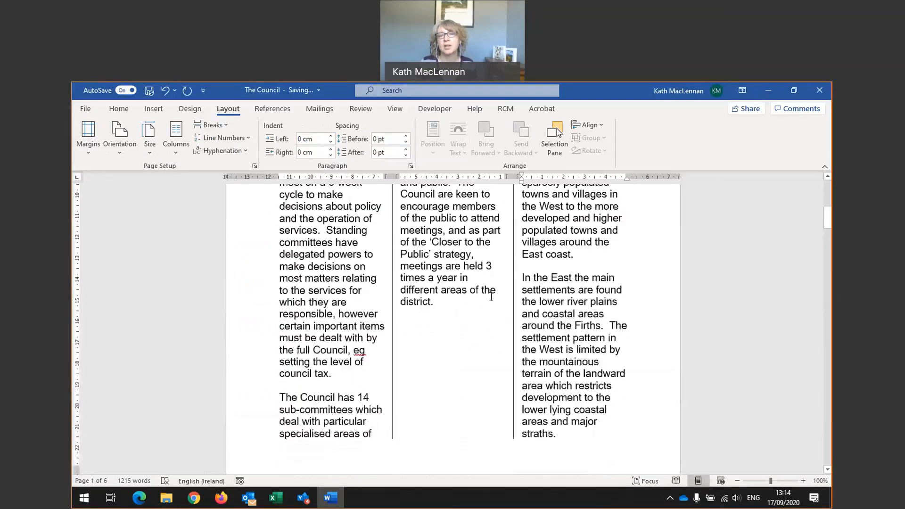
pyautogui.scroll(1, 492, 297)
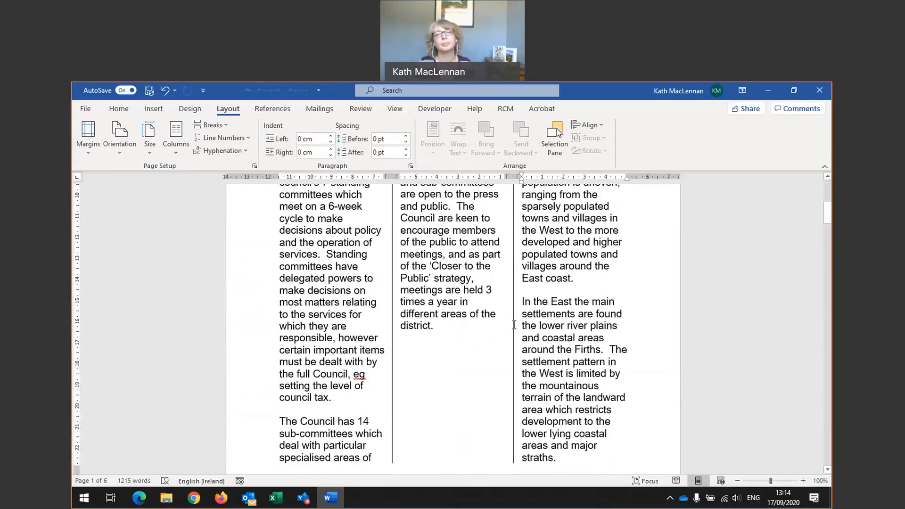
pyautogui.scroll(-5, 514, 324)
pyautogui.scroll(4, 503, 315)
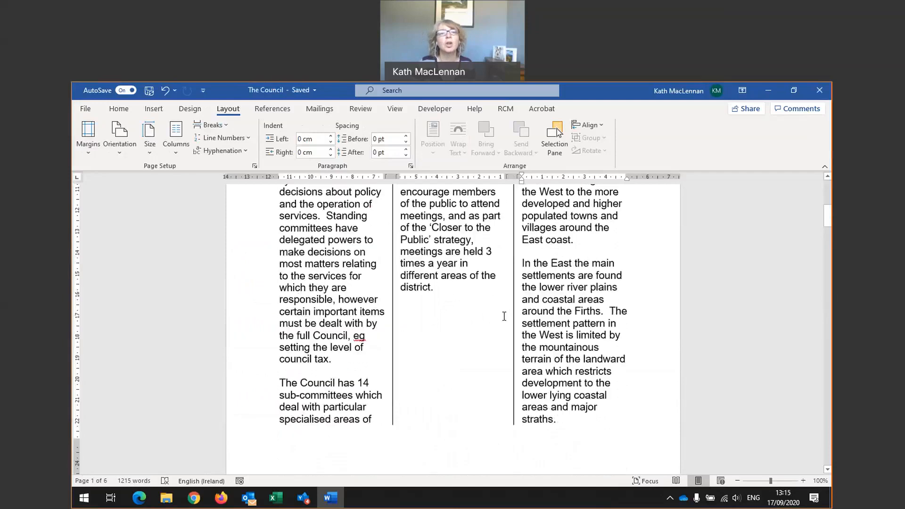
# Add a Blank (Three Columns) footer to the document and enter the author's name in its first placeholder
pyautogui.click(118, 111)
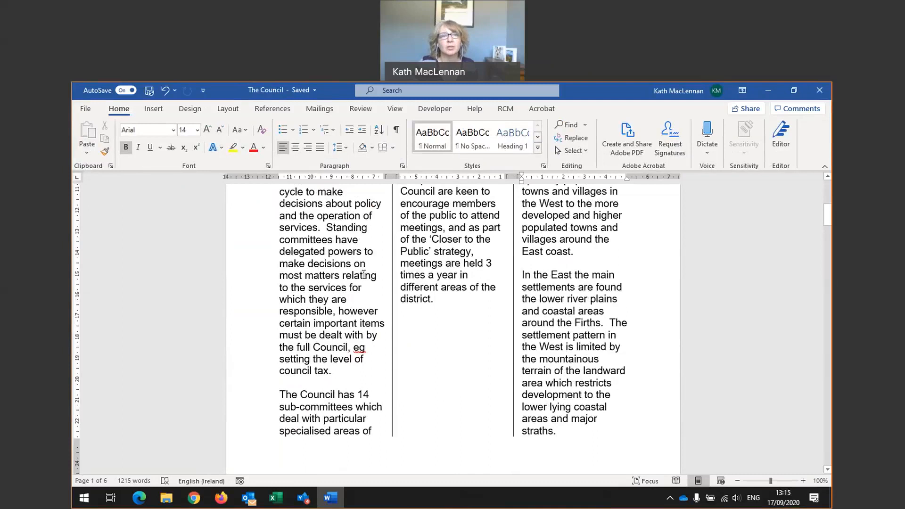
pyautogui.click(149, 112)
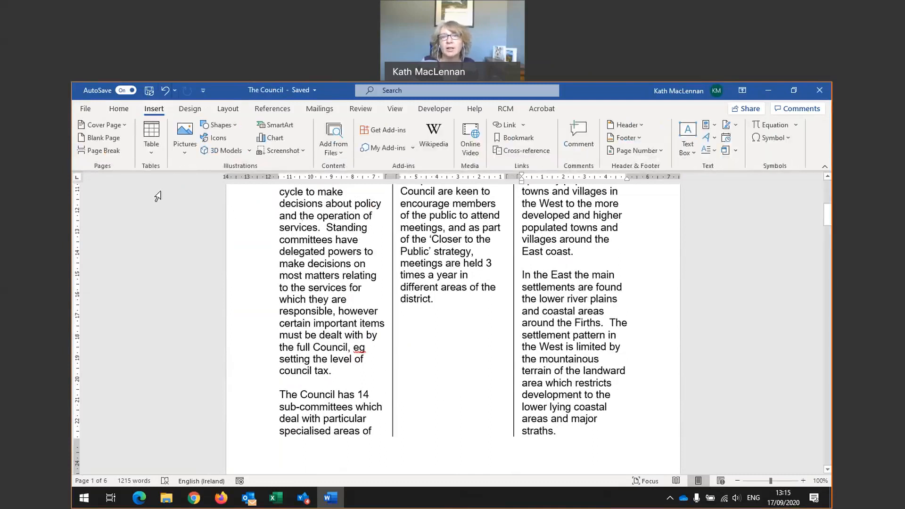
pyautogui.click(626, 138)
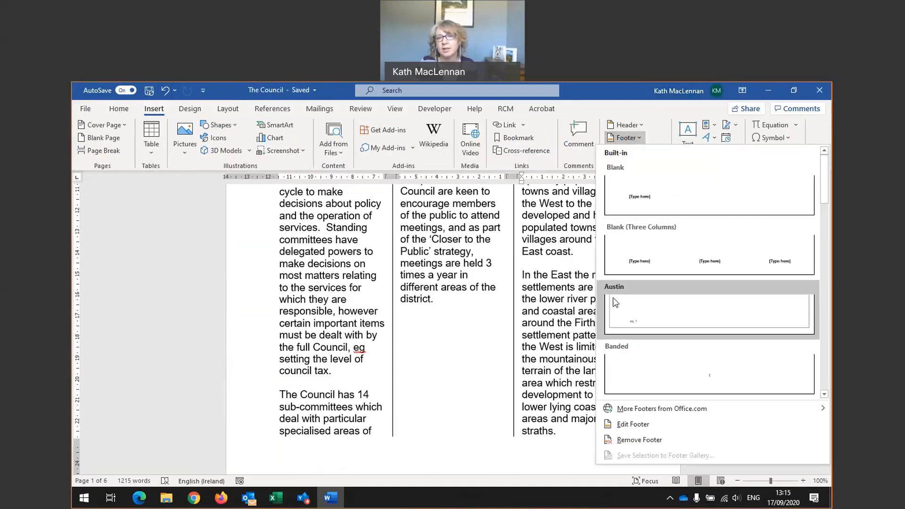
pyautogui.click(636, 257)
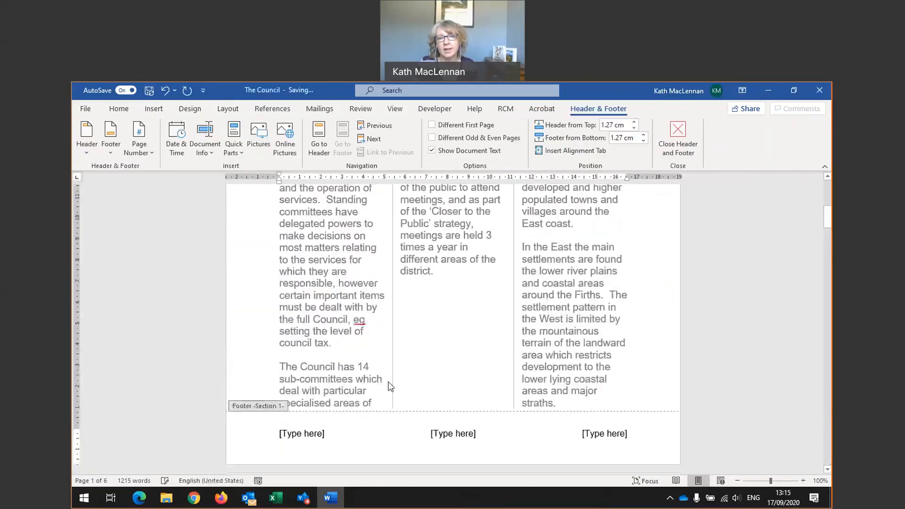
pyautogui.click(316, 434)
pyautogui.write('K MacLennan')
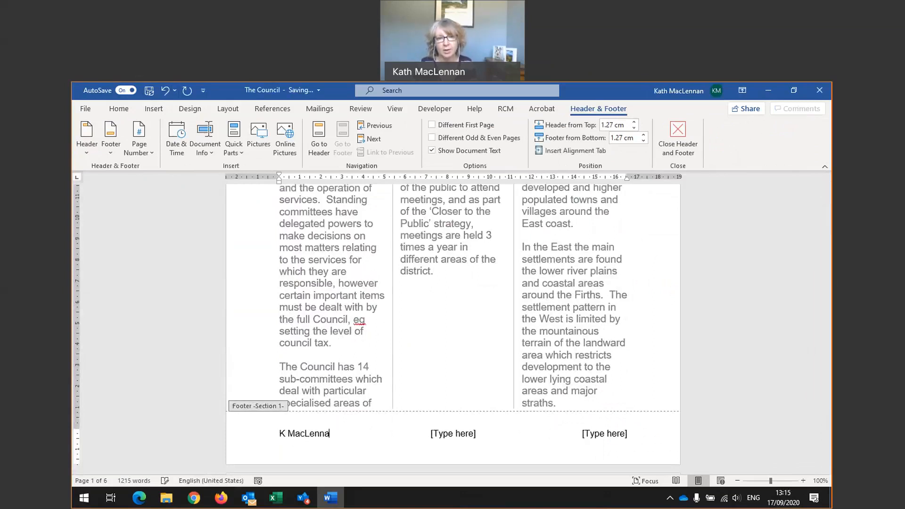
# Fill the footer's middle placeholder with "The Council"
pyautogui.click(456, 437)
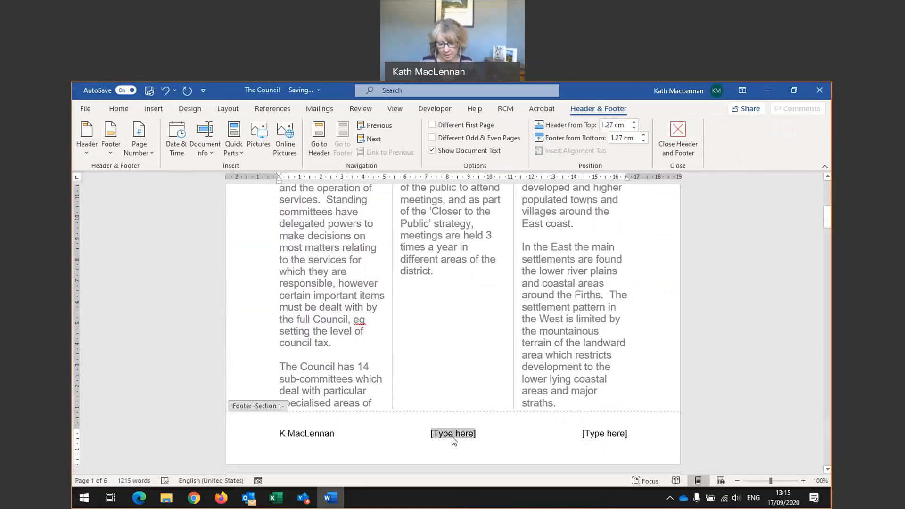
pyautogui.write('The cou')
pyautogui.press('BackSpace')
pyautogui.press('BackSpace')
pyautogui.press('BackSpace')
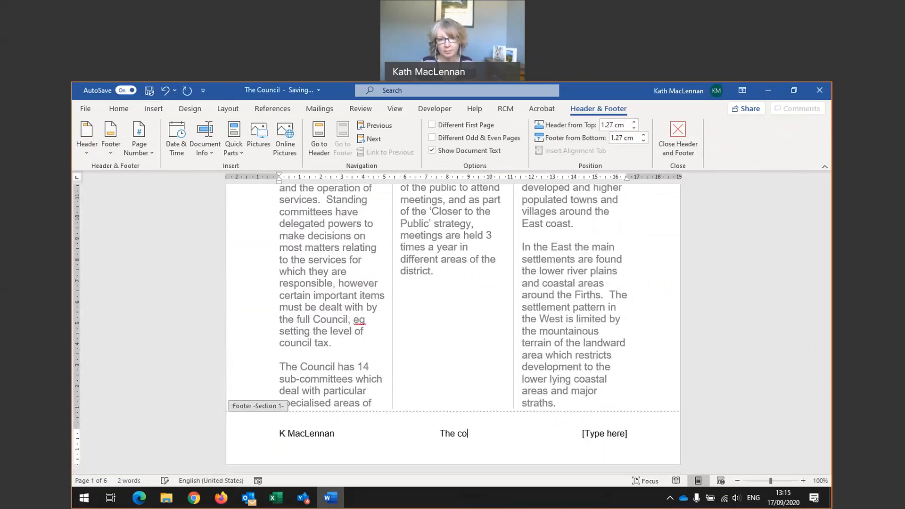
pyautogui.write('Council')
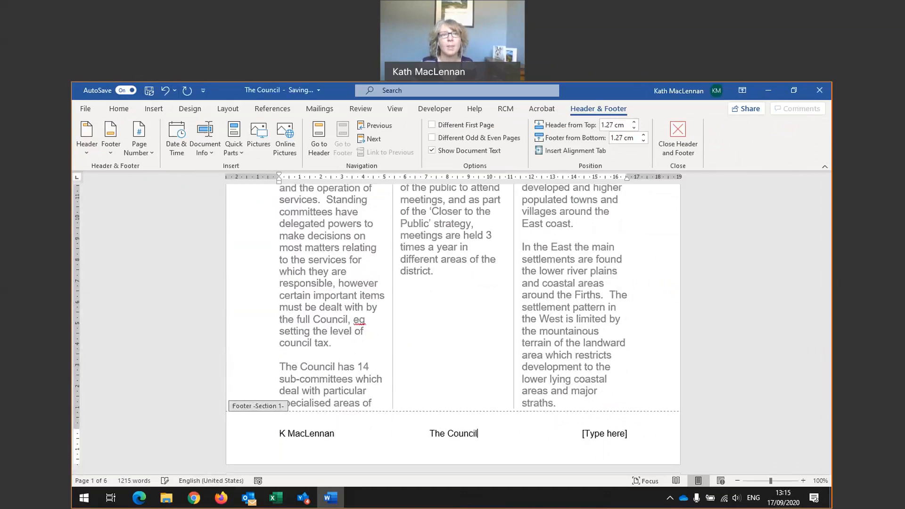
# Replace the footer's last placeholder with the current date in the 9/17/2020 format and return to the body text
pyautogui.click(607, 434)
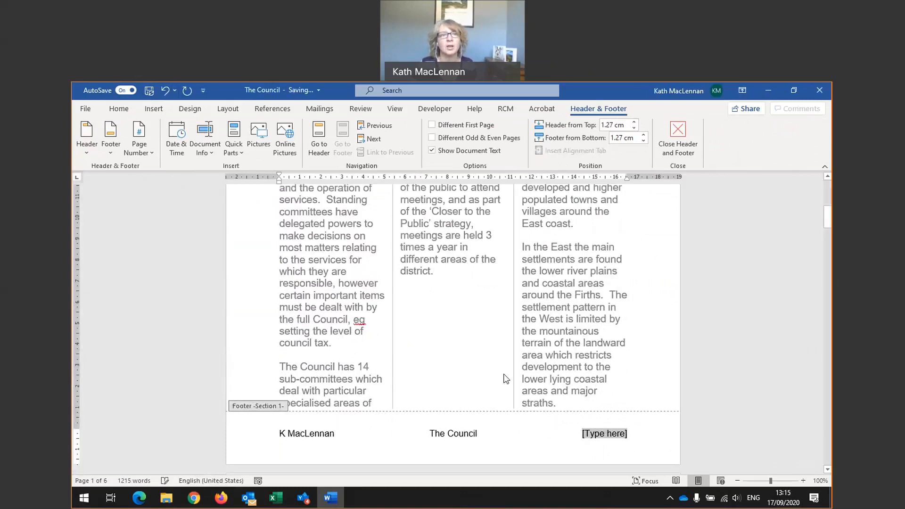
pyautogui.click(139, 133)
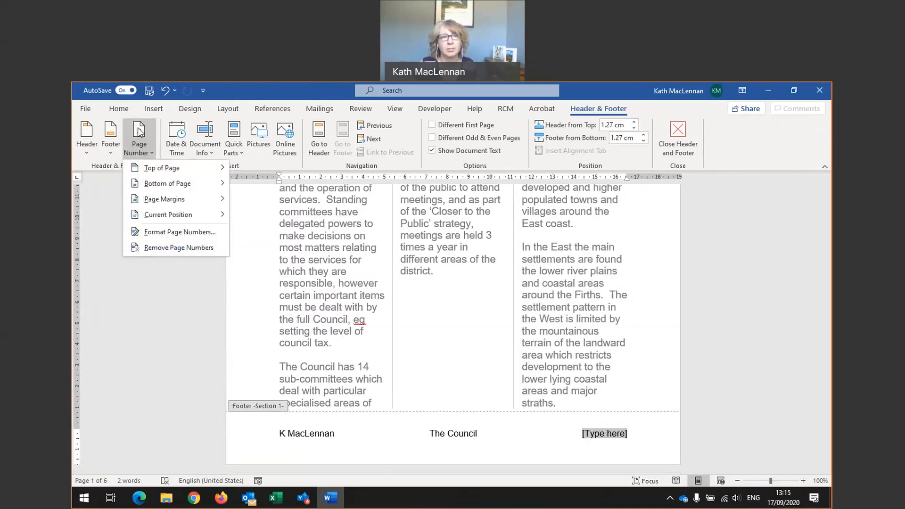
pyautogui.moveTo(156, 189)
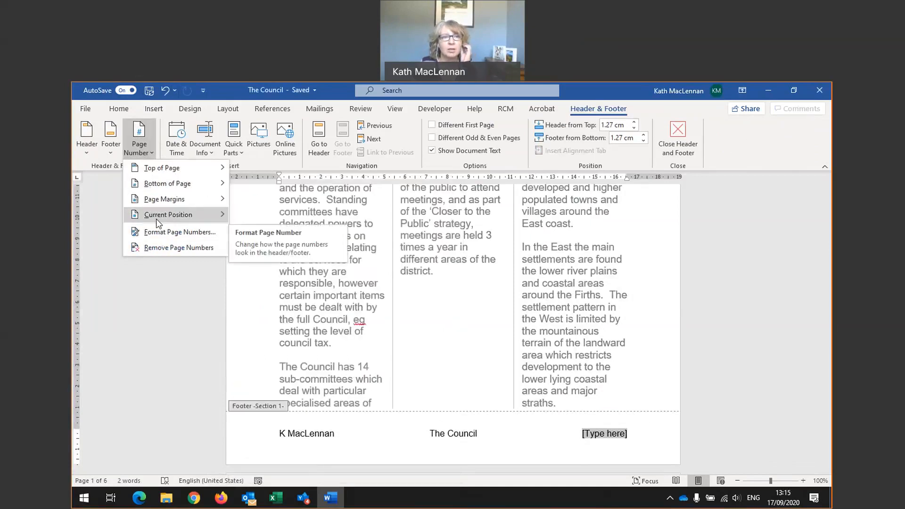
pyautogui.moveTo(159, 169)
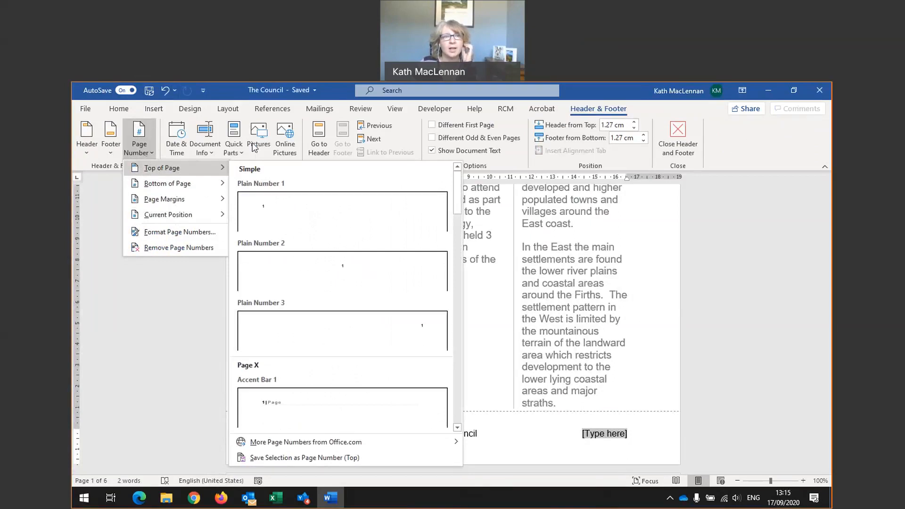
pyautogui.click(177, 149)
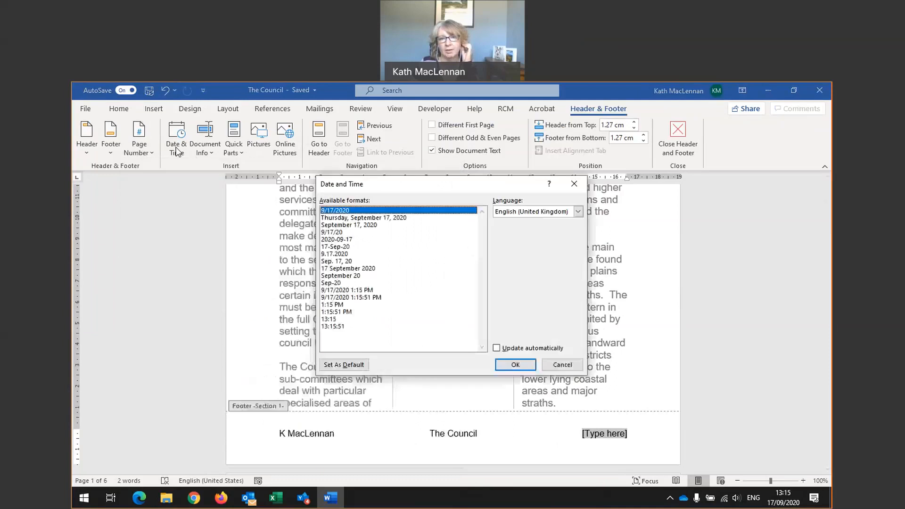
pyautogui.click(514, 366)
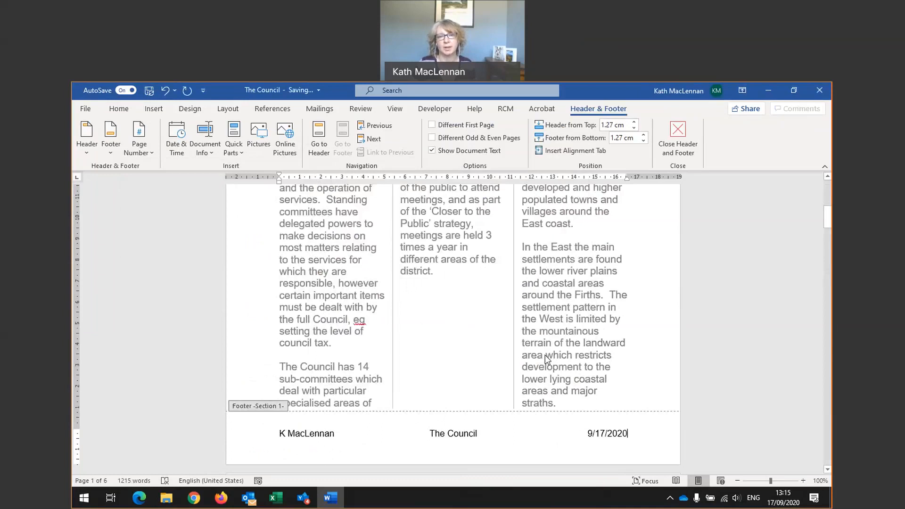
pyautogui.scroll(1, 421, 313)
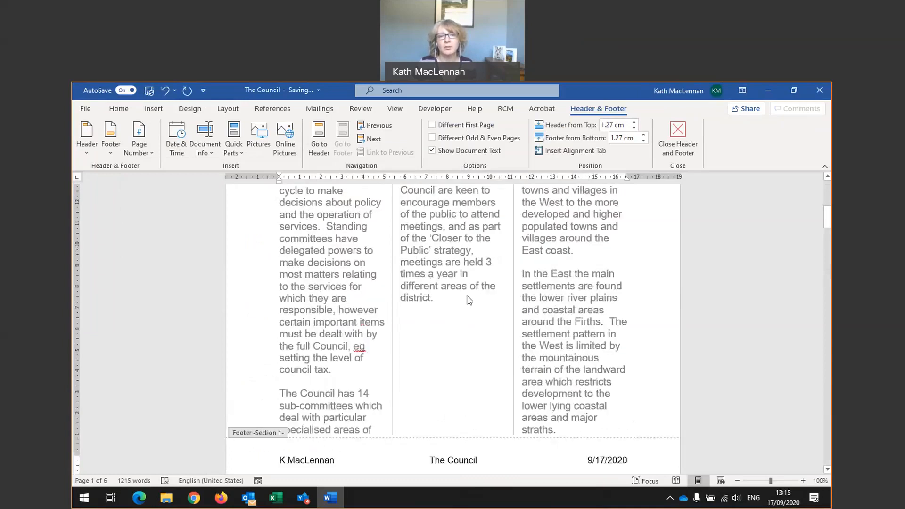
pyautogui.doubleClick(451, 258)
# Review the first page's column layout and the footer beneath it
pyautogui.scroll(9, 450, 258)
pyautogui.scroll(2, 398, 238)
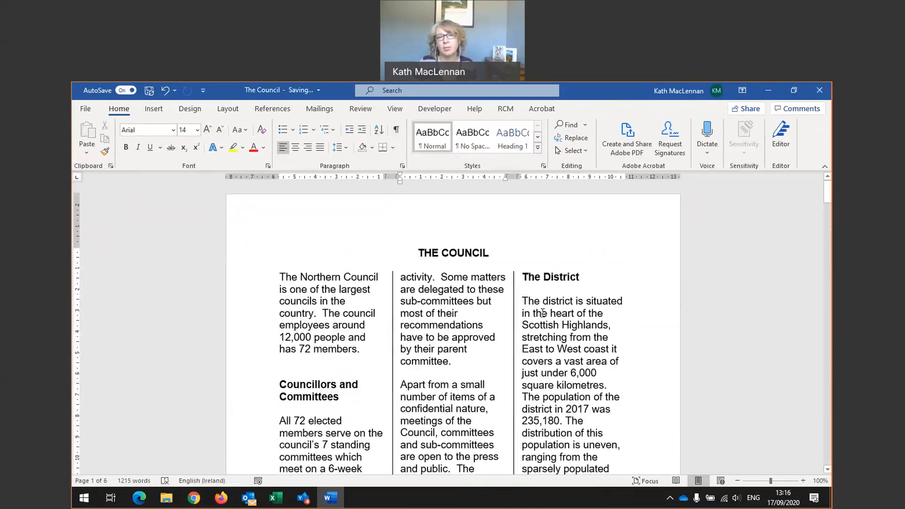
pyautogui.scroll(-10, 415, 429)
pyautogui.scroll(-3, 377, 425)
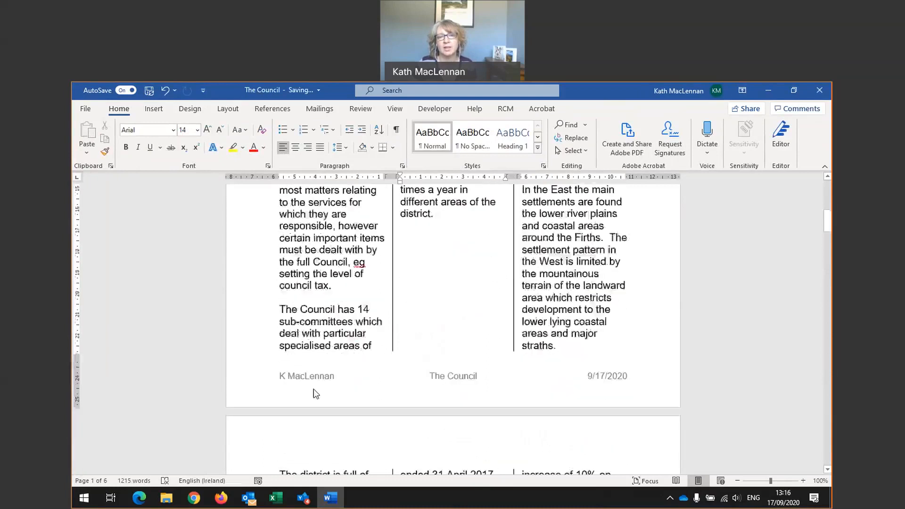
pyautogui.scroll(5, 480, 269)
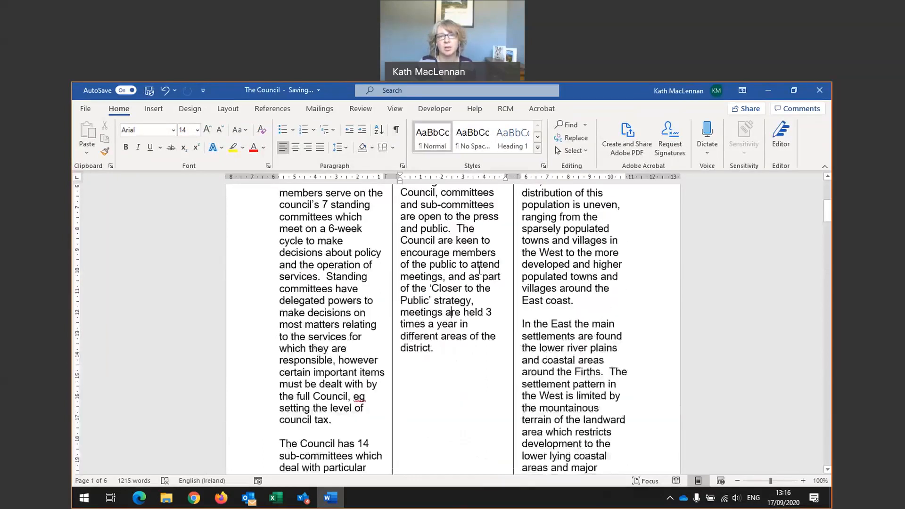
pyautogui.scroll(5, 479, 270)
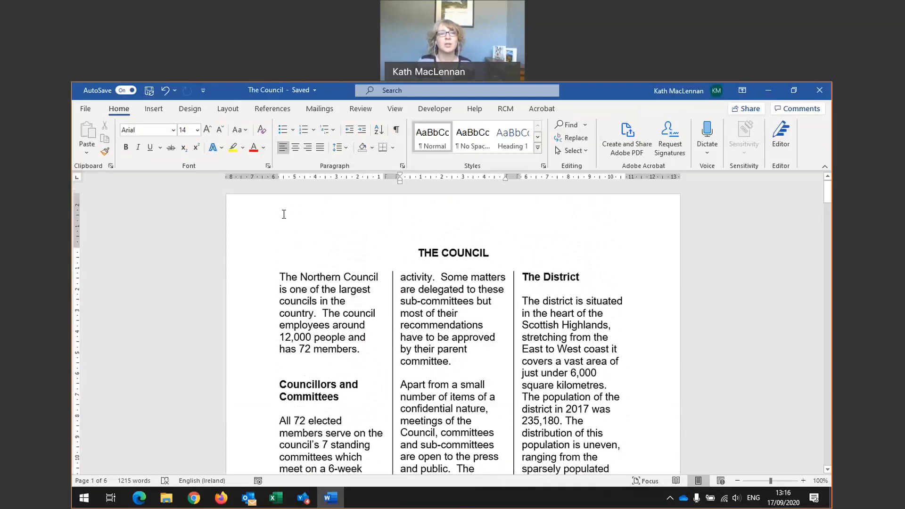
# Try to encrypt the document with a password, filling in the password field once, and return to the document
pyautogui.click(87, 111)
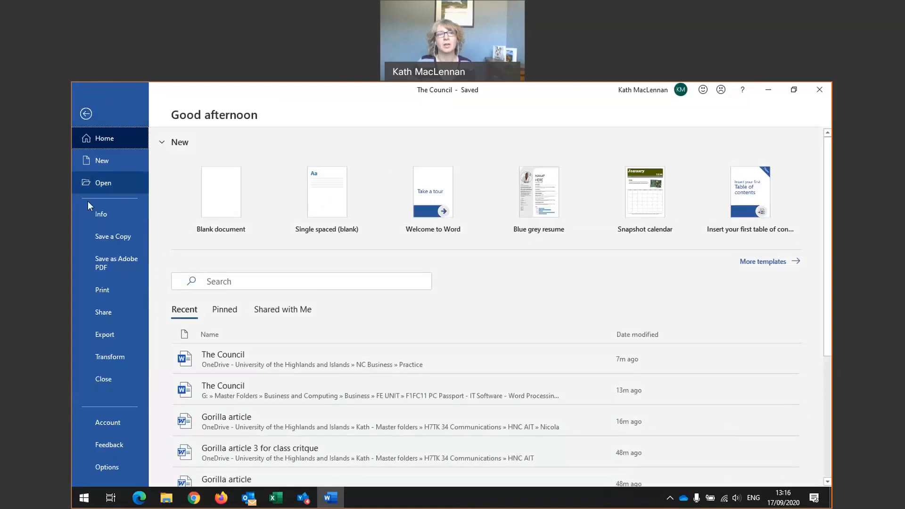
pyautogui.click(99, 217)
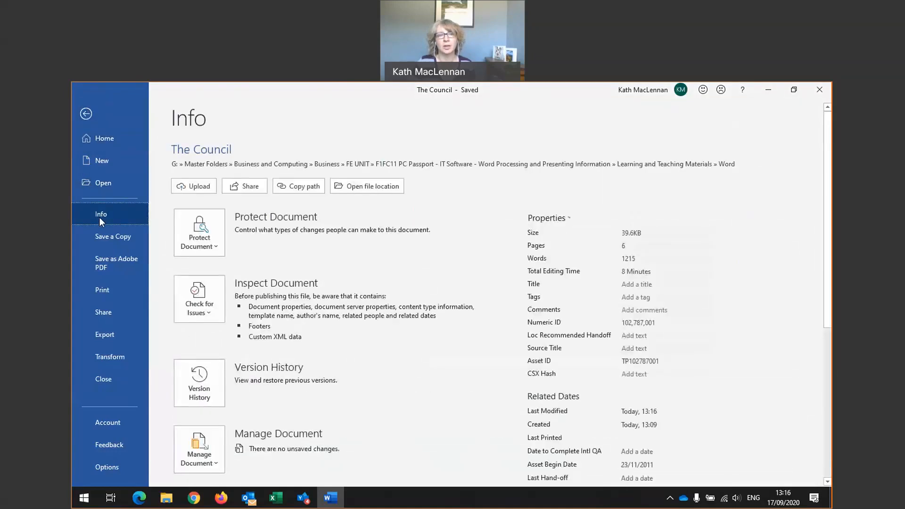
pyautogui.click(197, 230)
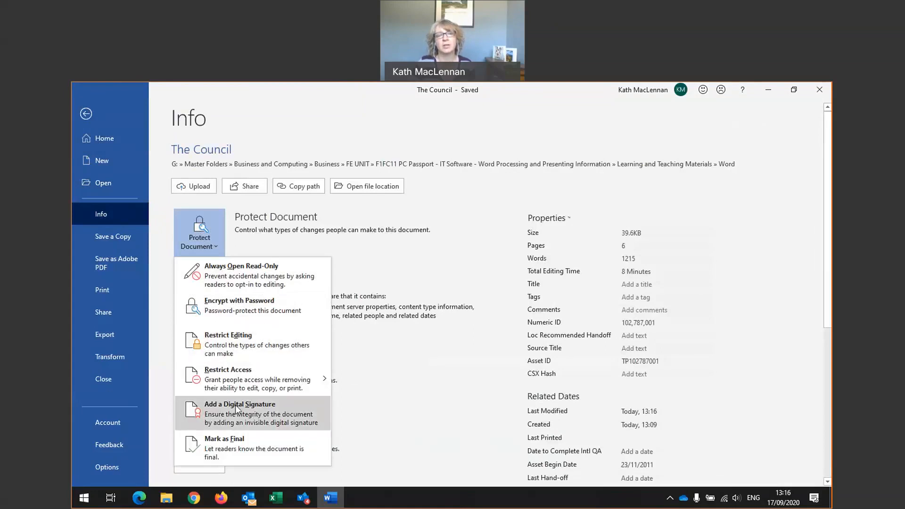
pyautogui.click(239, 305)
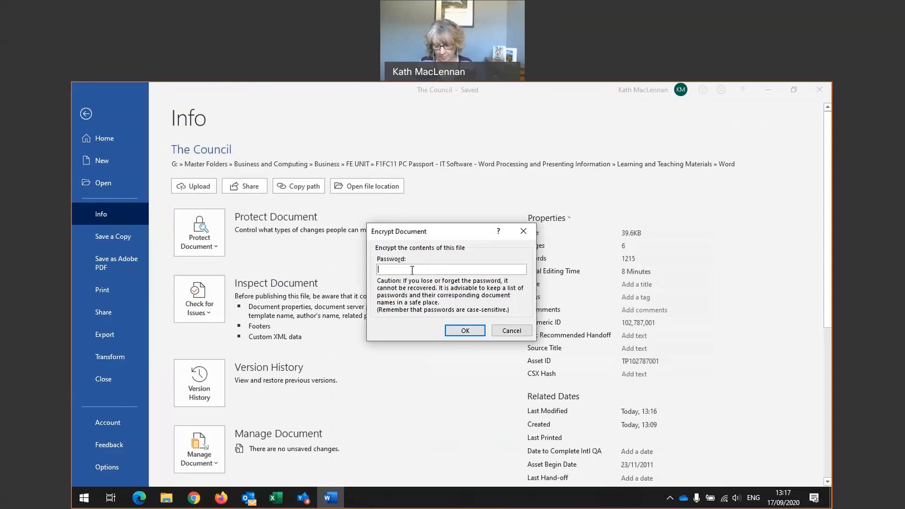
pyautogui.write('••••••••')
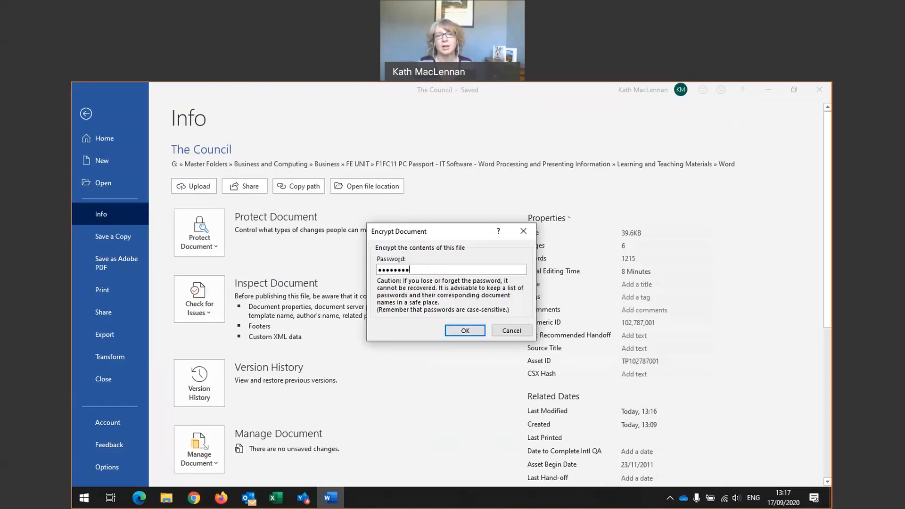
pyautogui.click(461, 332)
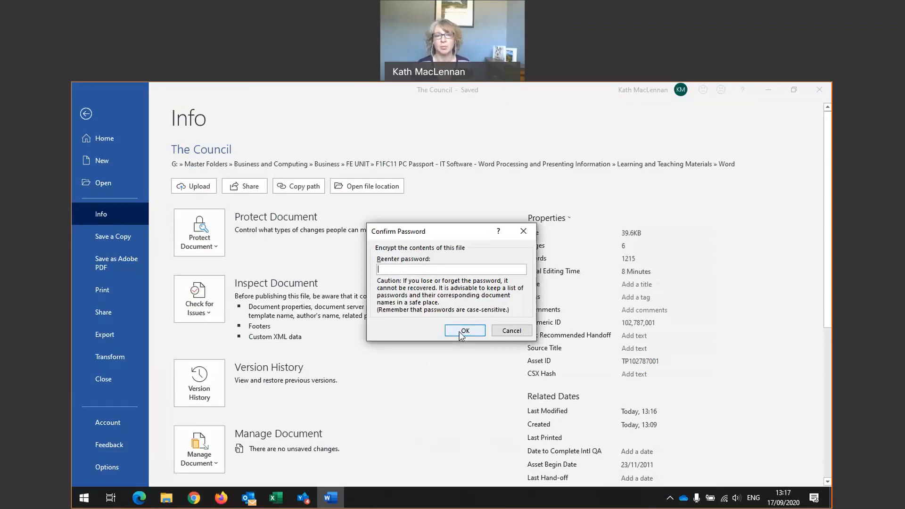
pyautogui.click(508, 333)
pyautogui.click(508, 331)
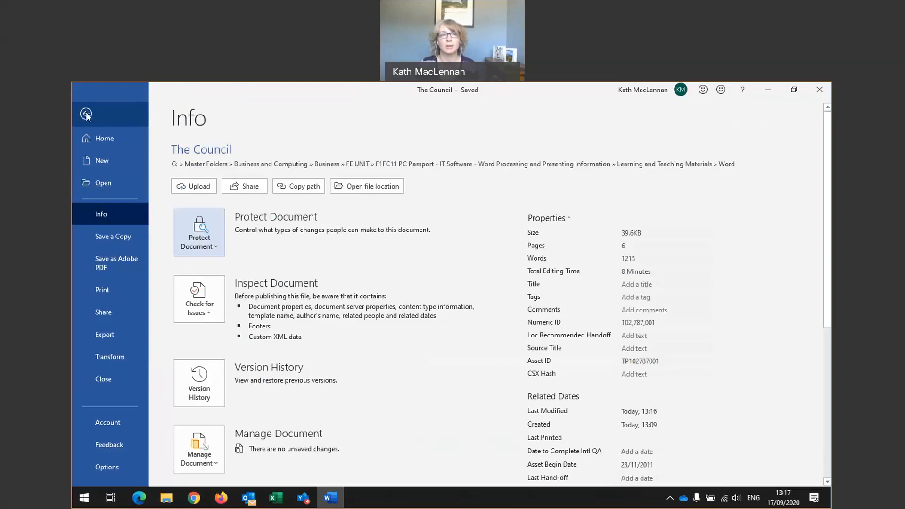
pyautogui.click(85, 114)
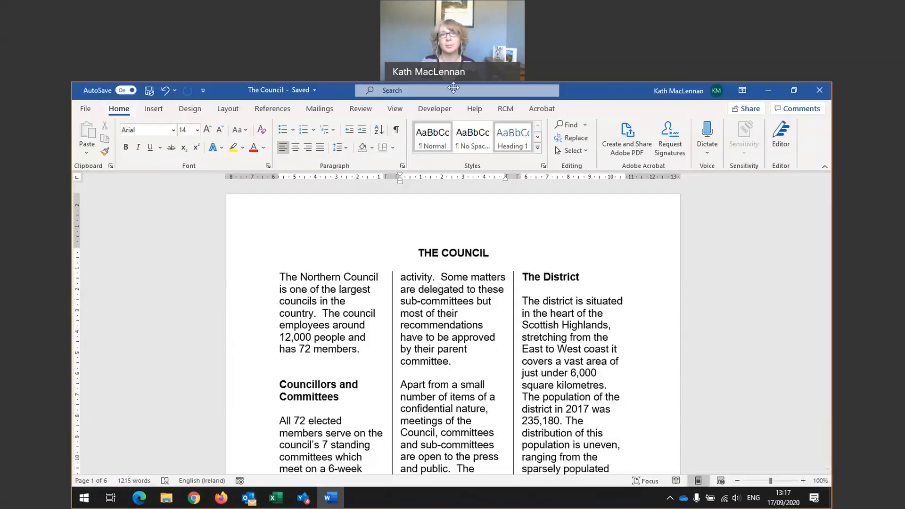